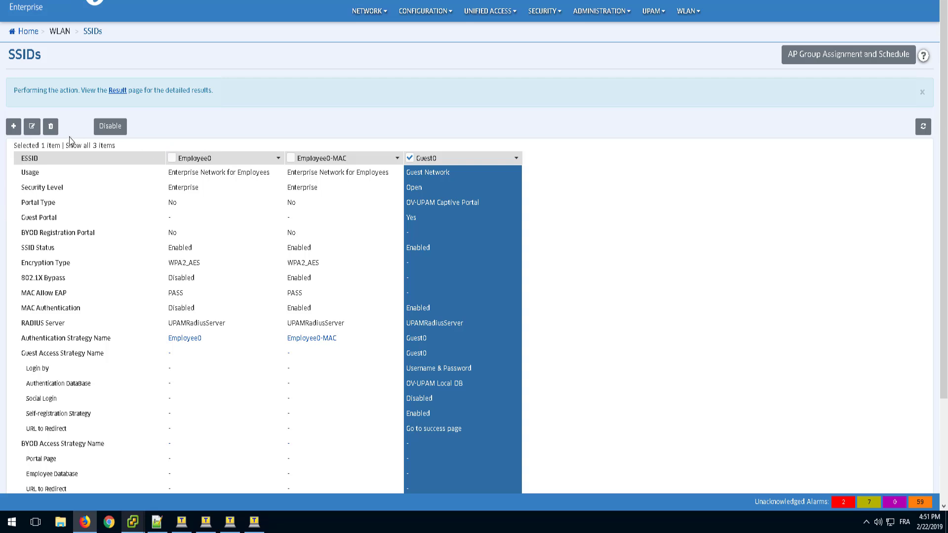
# Customize the Guest0 SSID's guest access strategy, setting self-registration approval to Approved By Employee Sponsor.
pyautogui.click(32, 128)
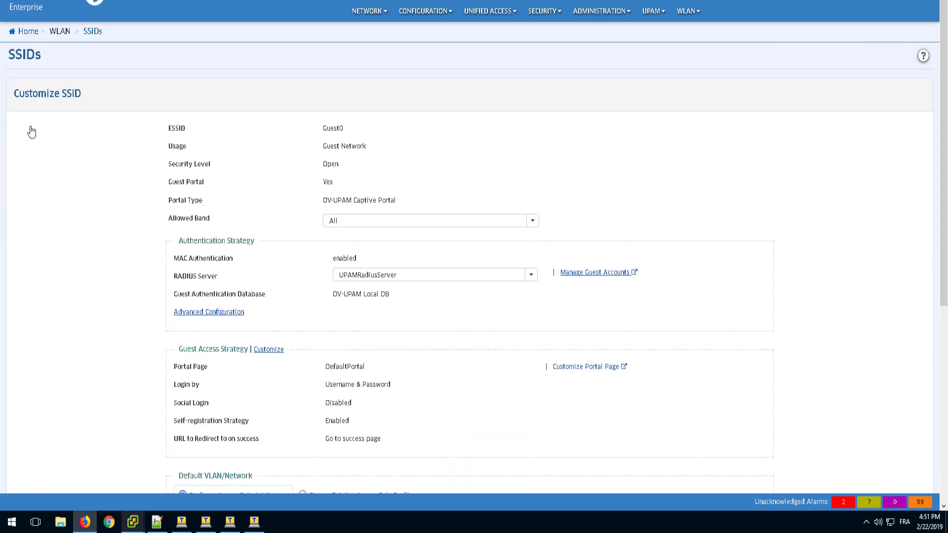
pyautogui.click(266, 352)
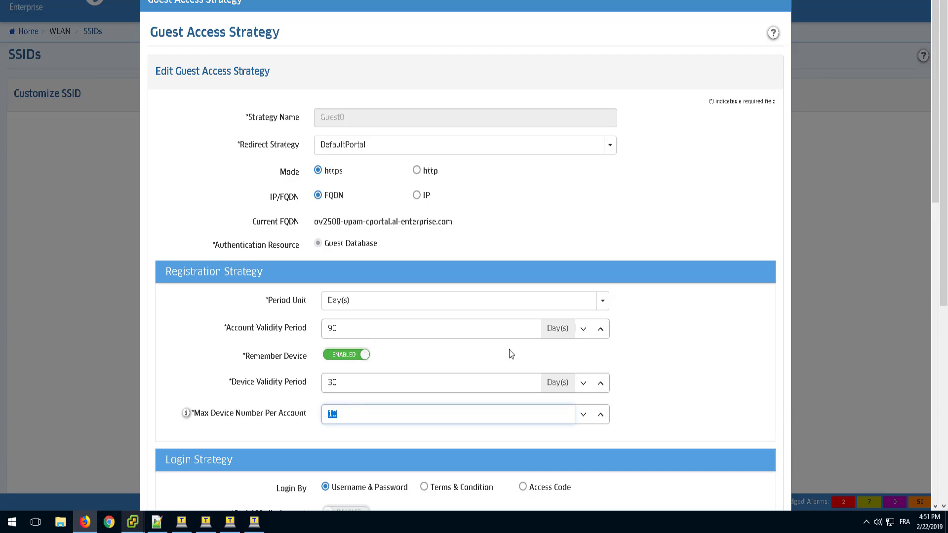
pyautogui.scroll(-10, 509, 350)
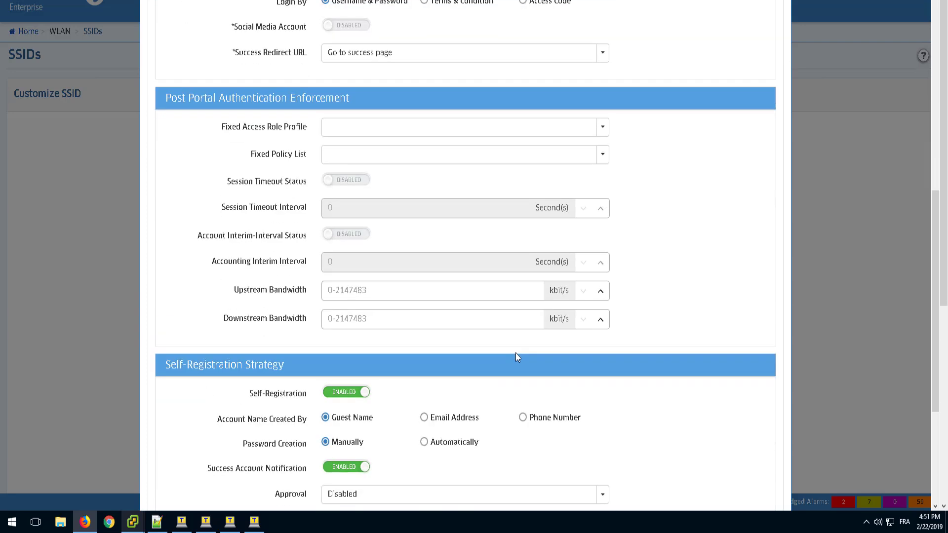
pyautogui.scroll(-4, 517, 356)
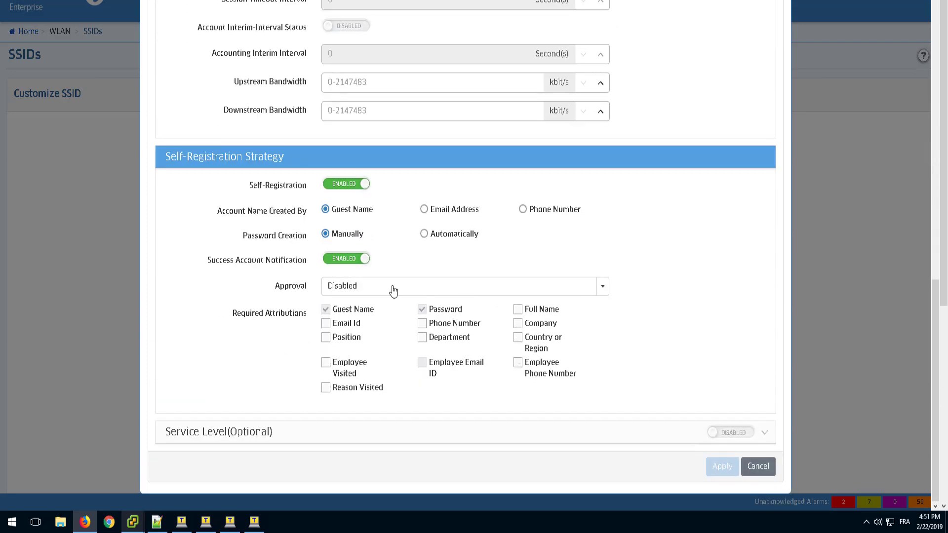
pyautogui.click(393, 291)
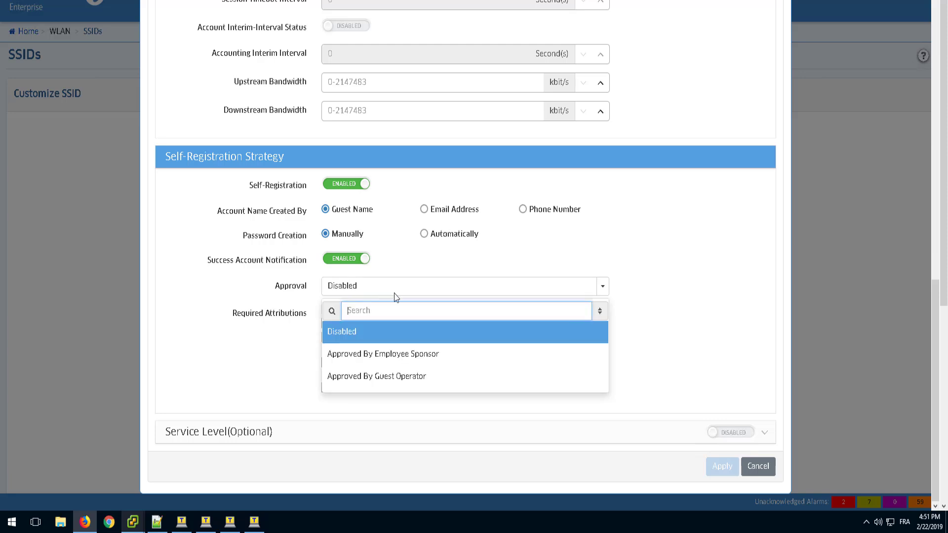
pyautogui.click(408, 362)
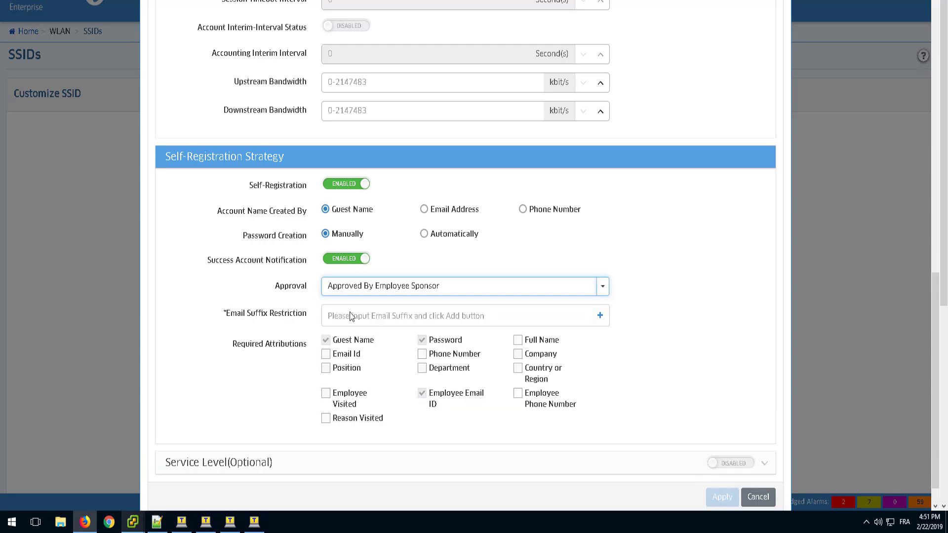
pyautogui.click(351, 317)
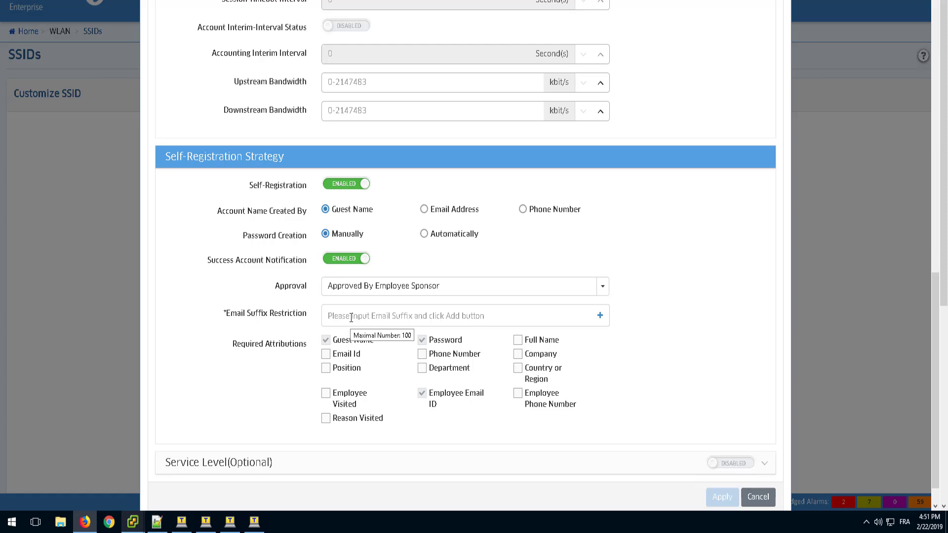
pyautogui.write('@compan')
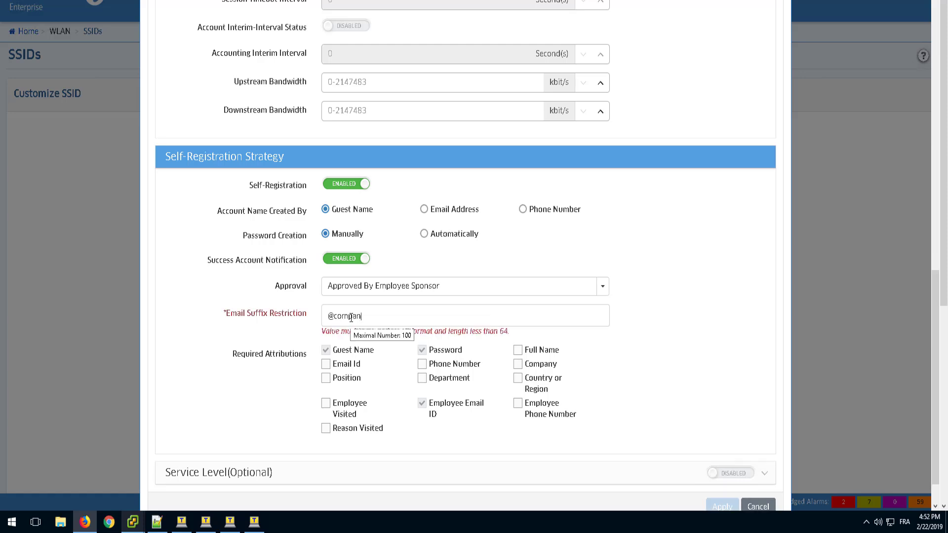
pyautogui.write('y.com')
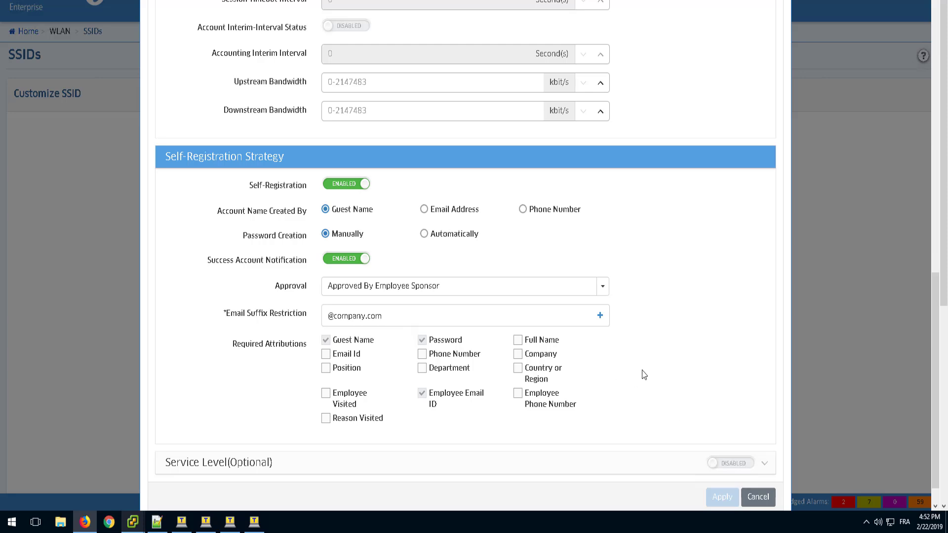
pyautogui.click(601, 316)
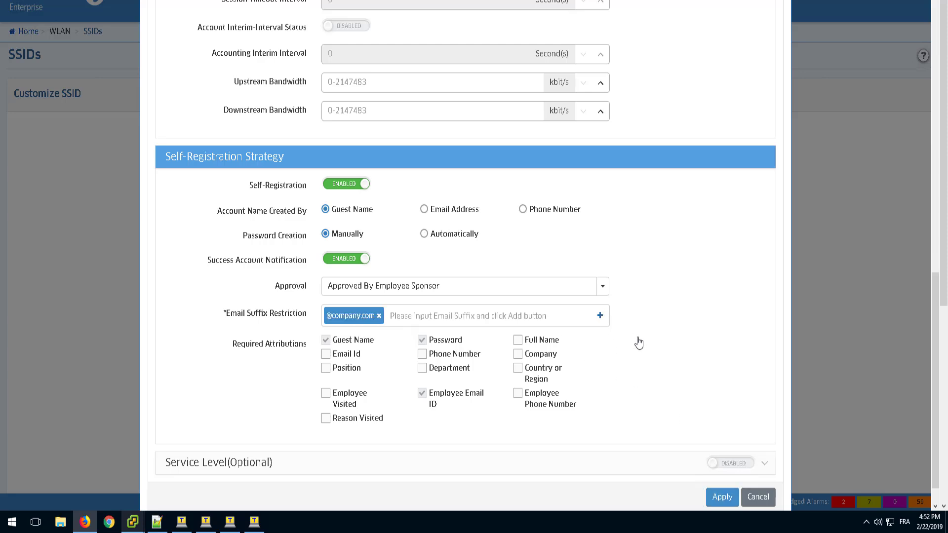
pyautogui.click(717, 498)
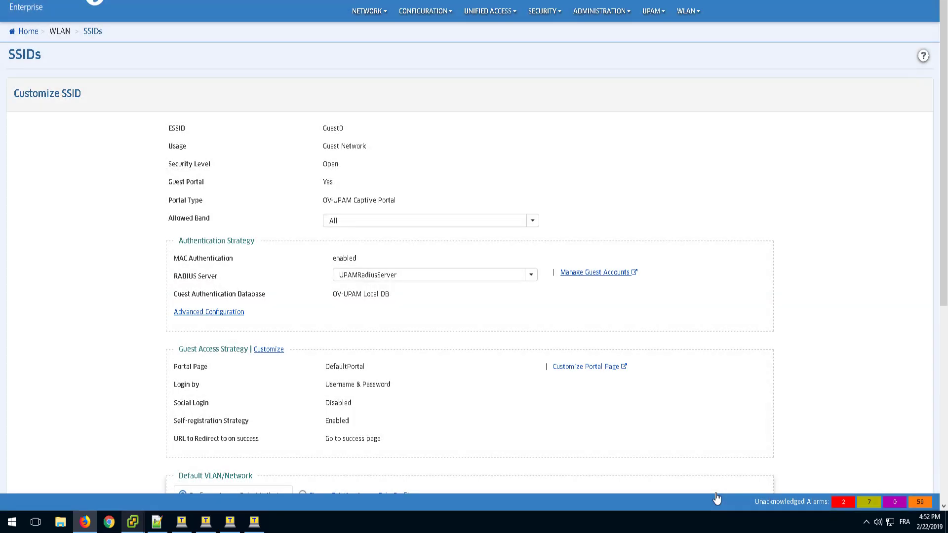
# Save the customized Guest0 SSID and apply it to the AP group.
pyautogui.scroll(-1, 944, 341)
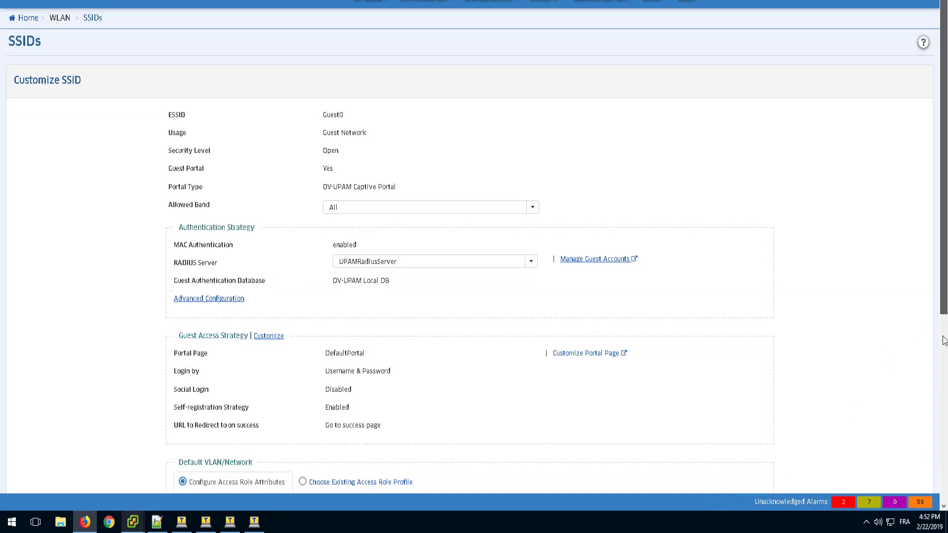
pyautogui.scroll(-6, 944, 341)
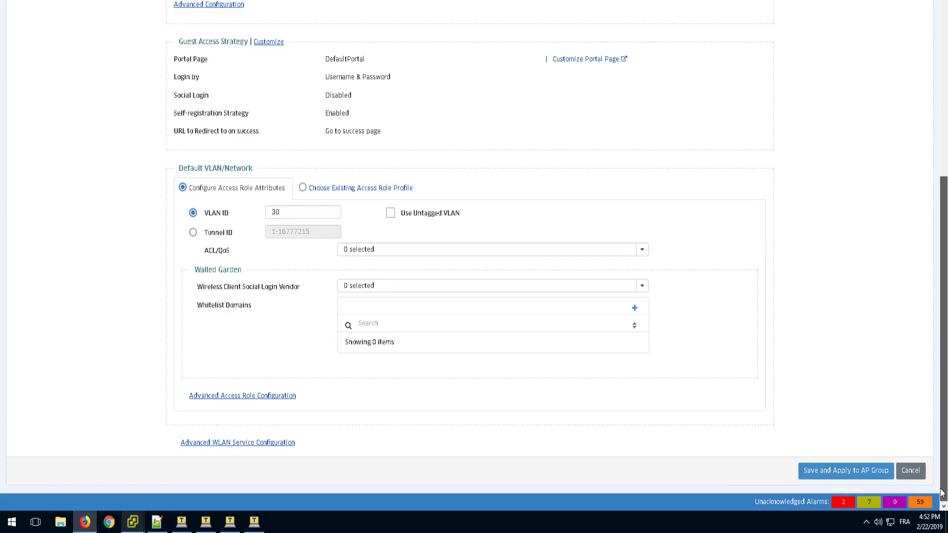
pyautogui.click(818, 475)
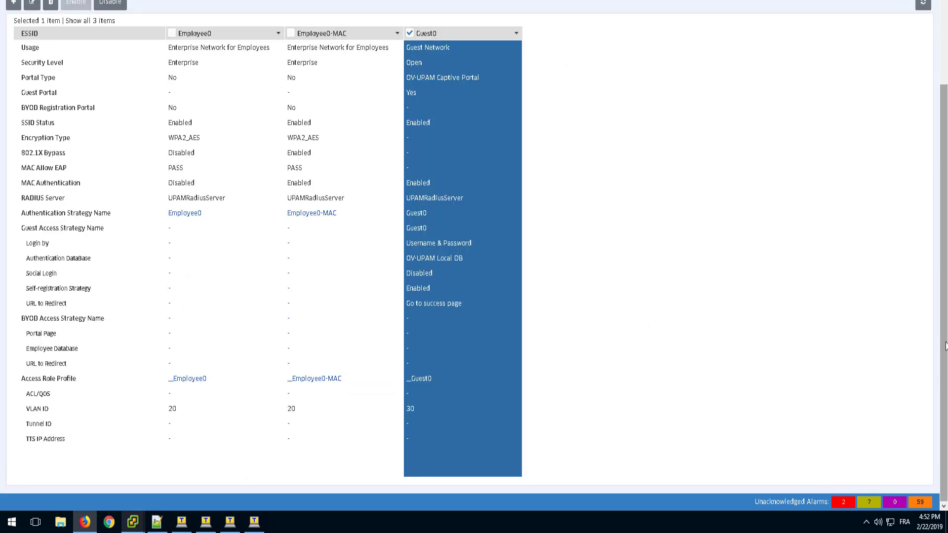
# Open the UPAM email server settings and review the SMTP server, sender address, password fields and security type, keeping TLS selected.
pyautogui.moveTo(947, 313); pyautogui.dragTo(947, 229)
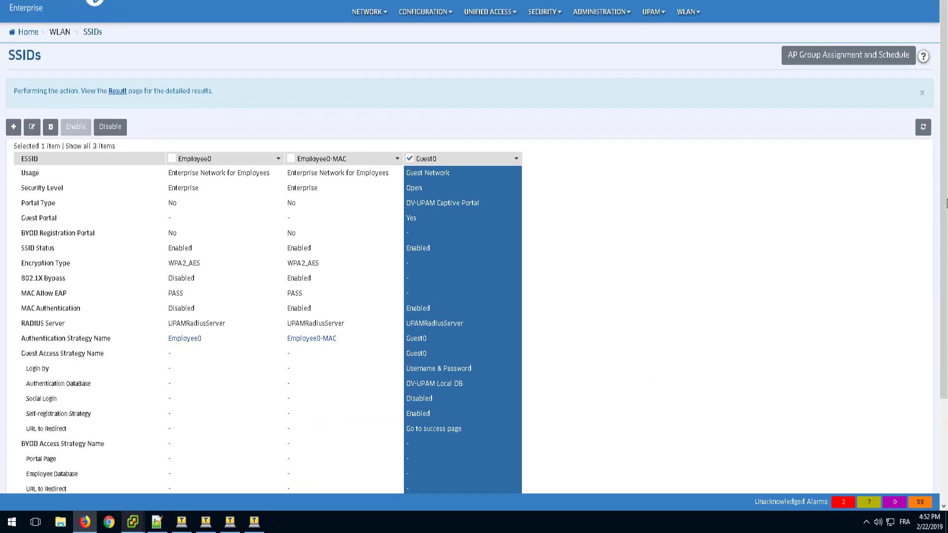
pyautogui.click(661, 20)
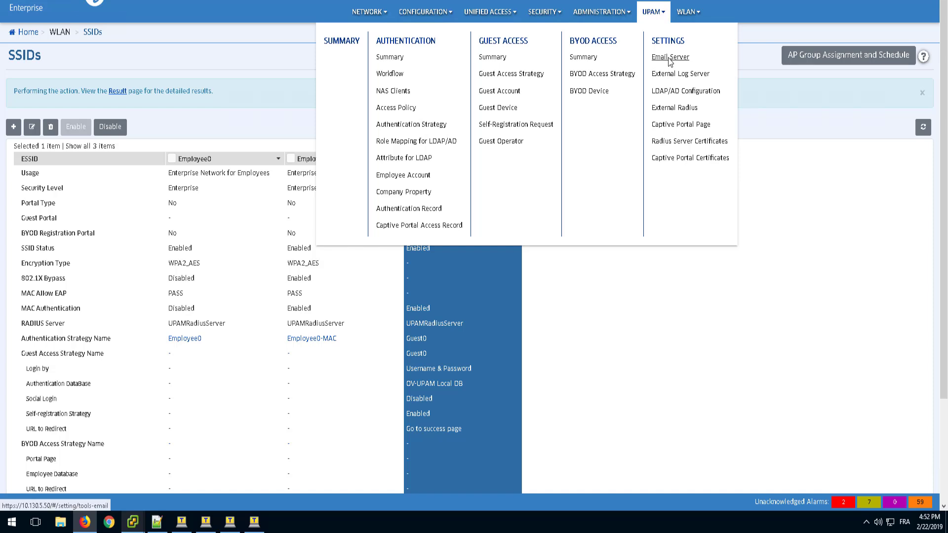
pyautogui.click(671, 59)
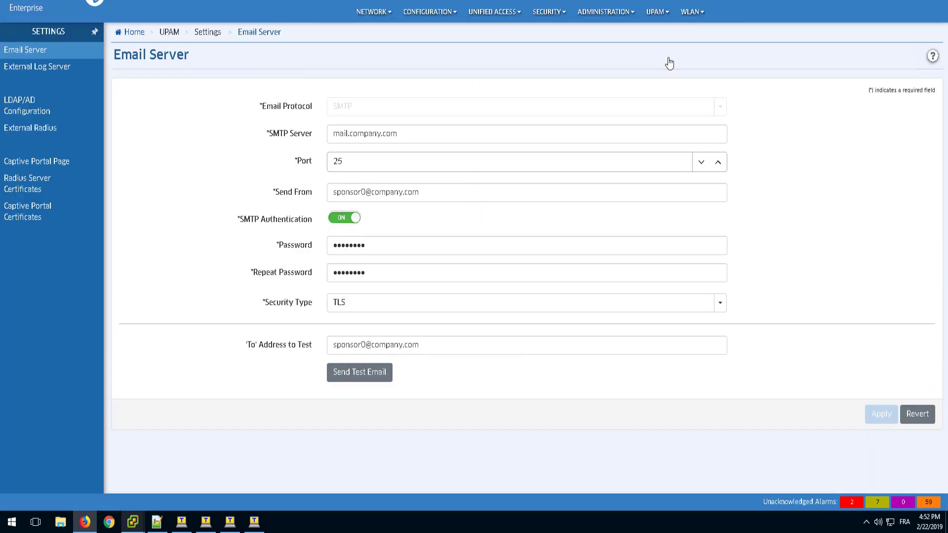
pyautogui.click(389, 137)
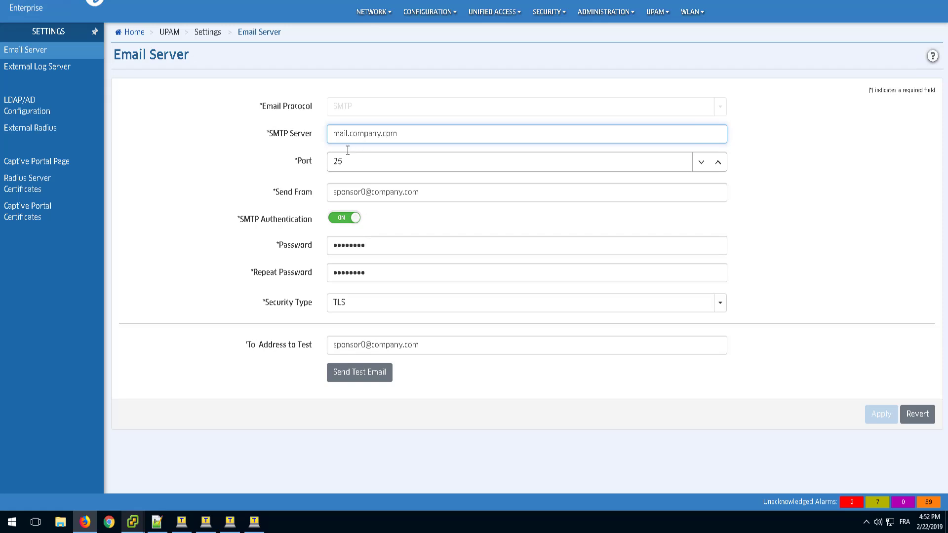
pyautogui.moveTo(332, 191); pyautogui.dragTo(425, 192)
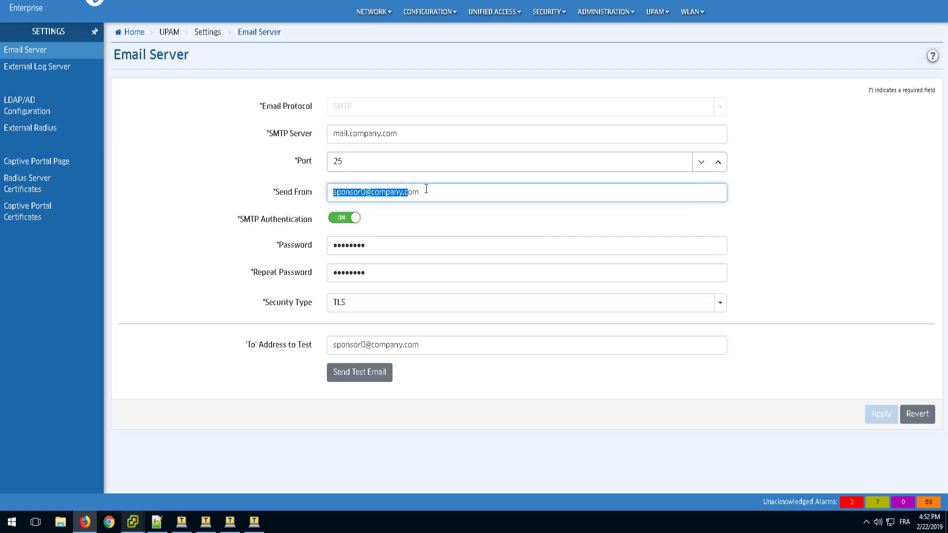
pyautogui.click(425, 191)
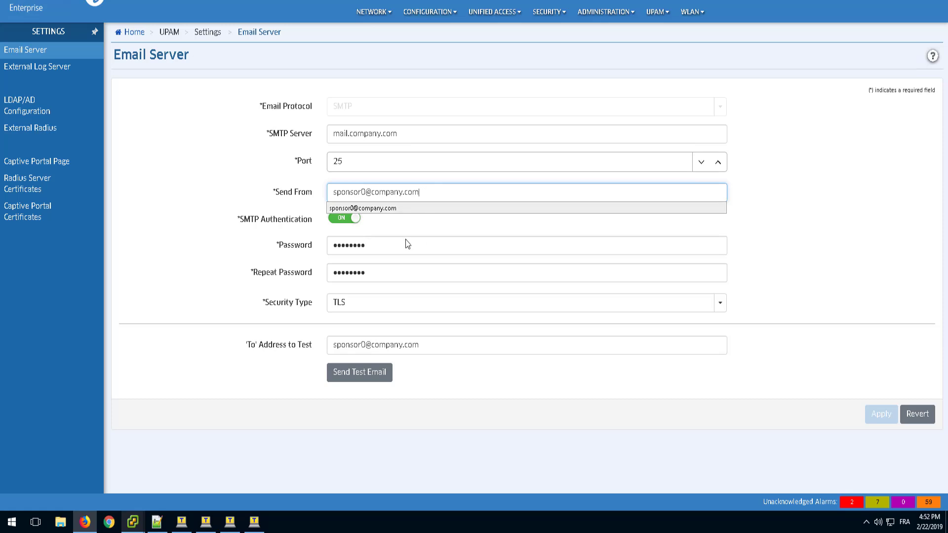
pyautogui.click(368, 248)
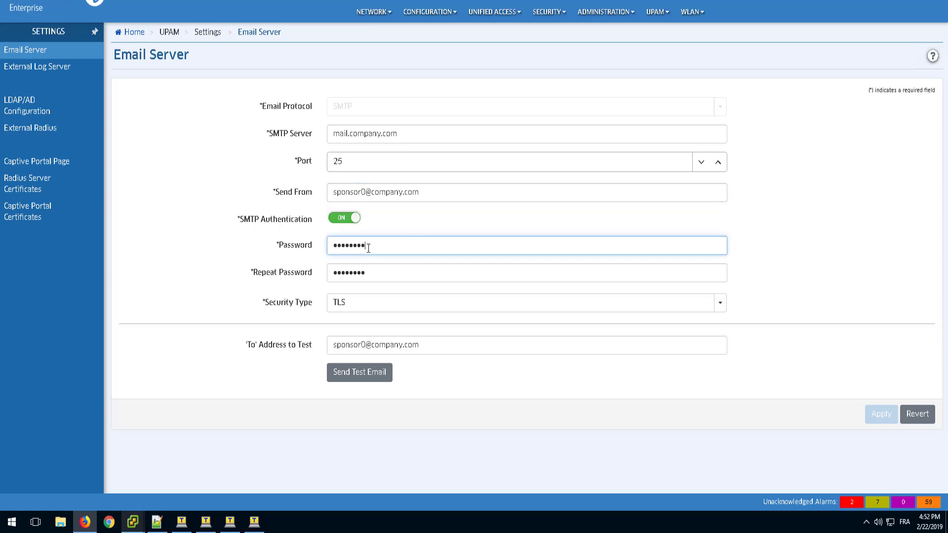
pyautogui.click(369, 274)
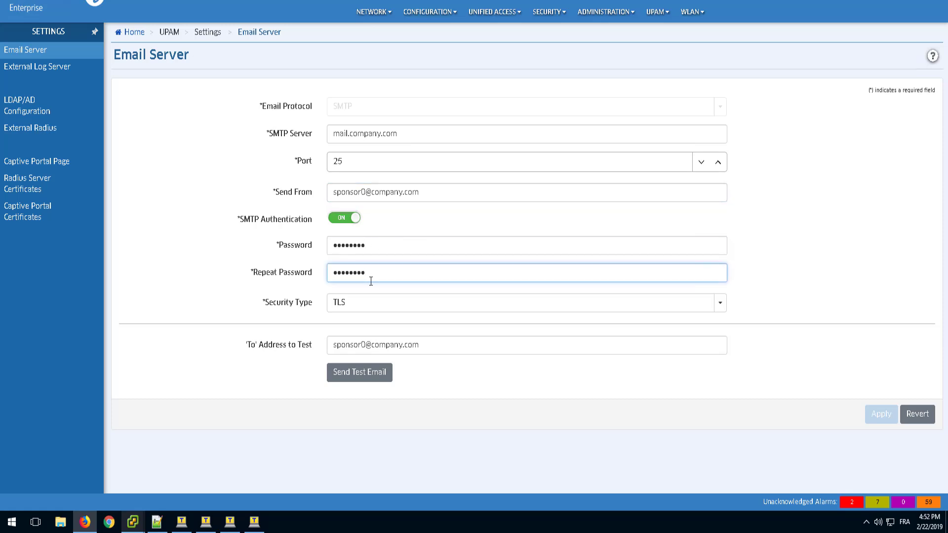
pyautogui.click(358, 309)
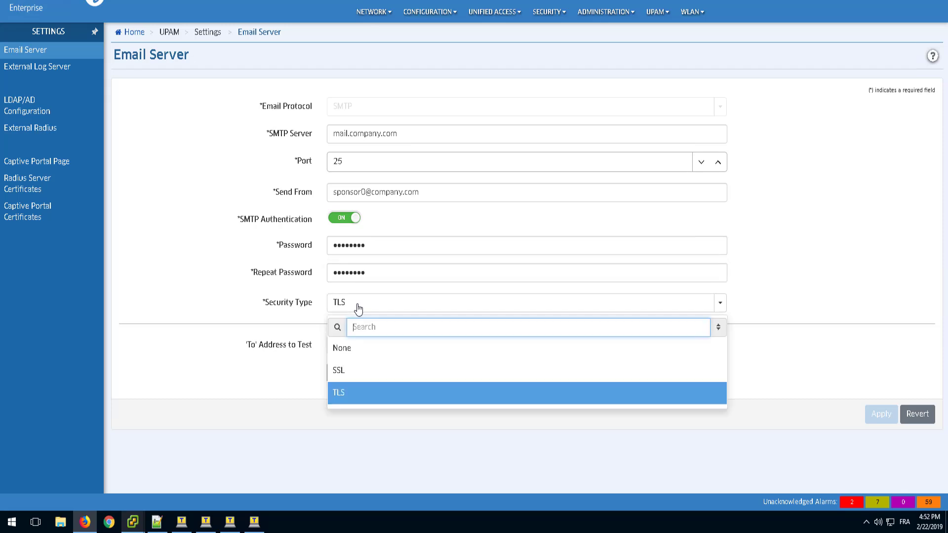
pyautogui.click(345, 394)
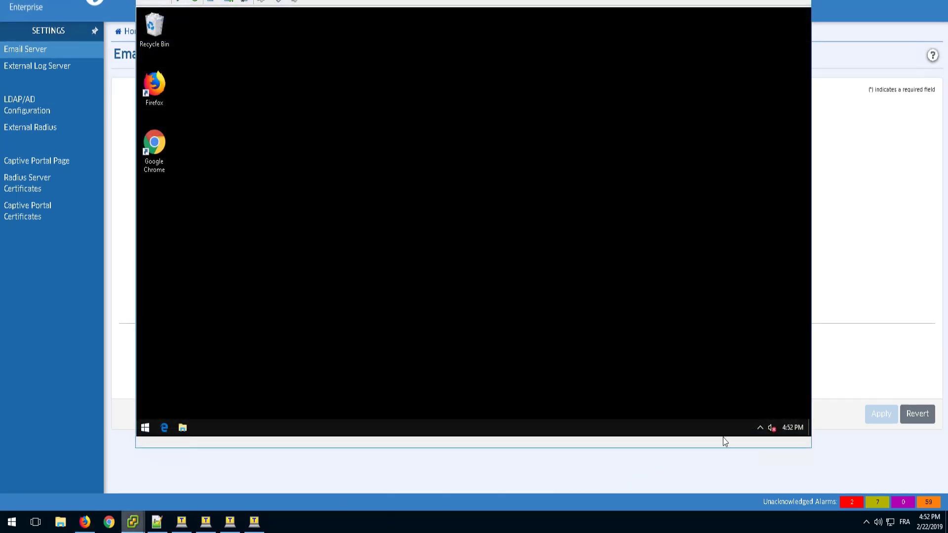
# On the client virtual machine, connect to the open Guest0 wireless network.
pyautogui.click(761, 424)
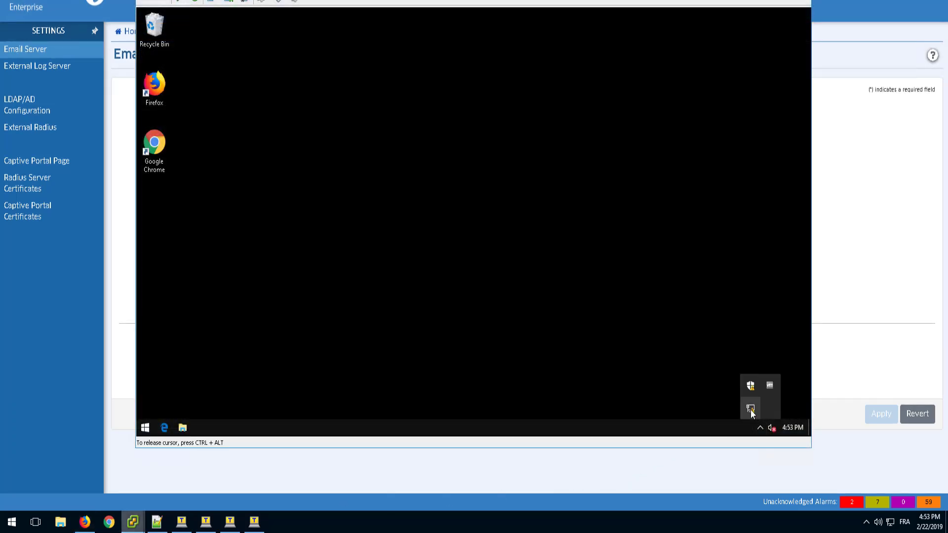
pyautogui.click(751, 410)
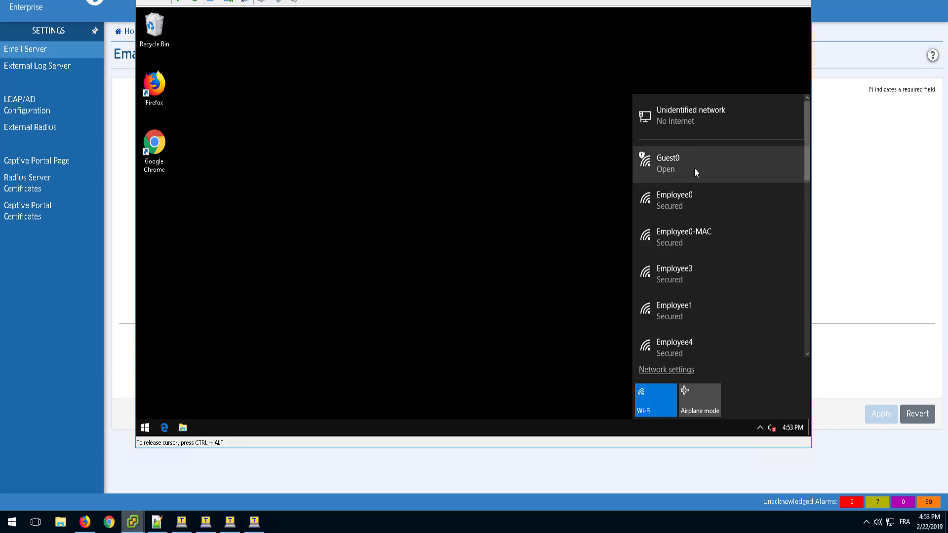
pyautogui.click(694, 168)
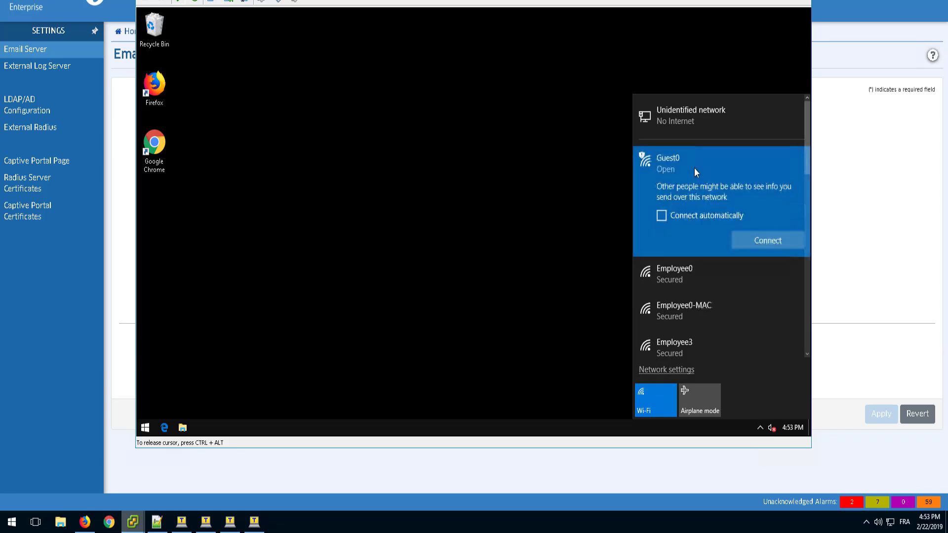
pyautogui.click(749, 241)
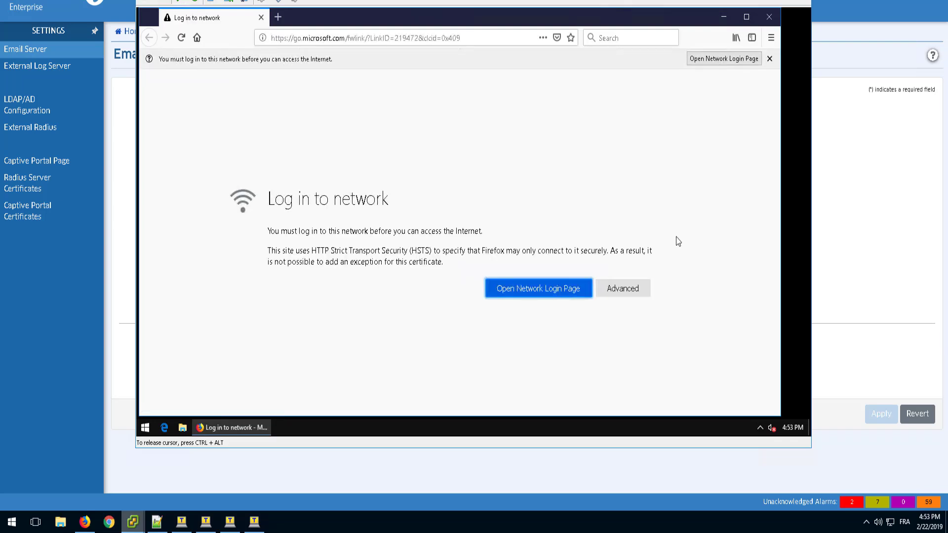
# From the network login page, sign up for guest account Guest1bis with a password, its confirmation and the sponsor's employee email, and acknowledge the registration.
pyautogui.click(515, 286)
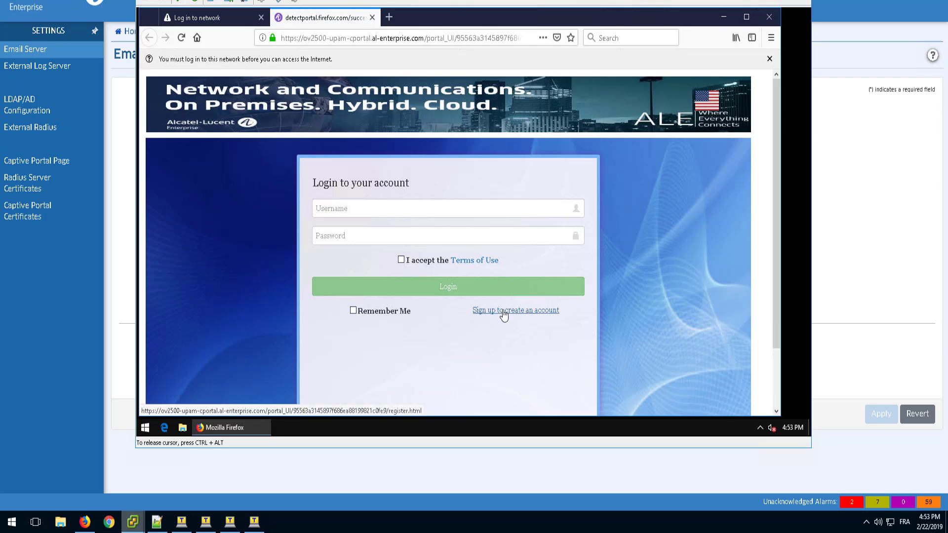
pyautogui.click(550, 312)
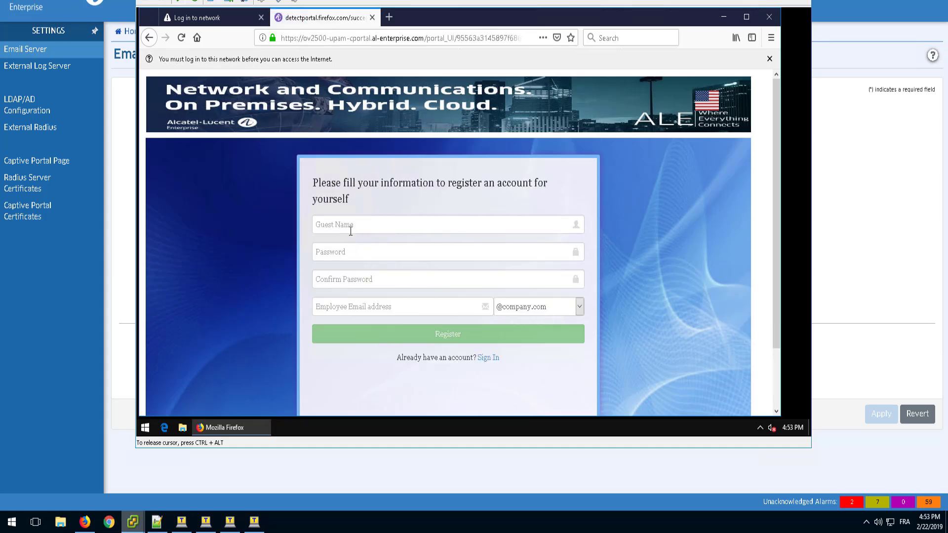
pyautogui.click(348, 223)
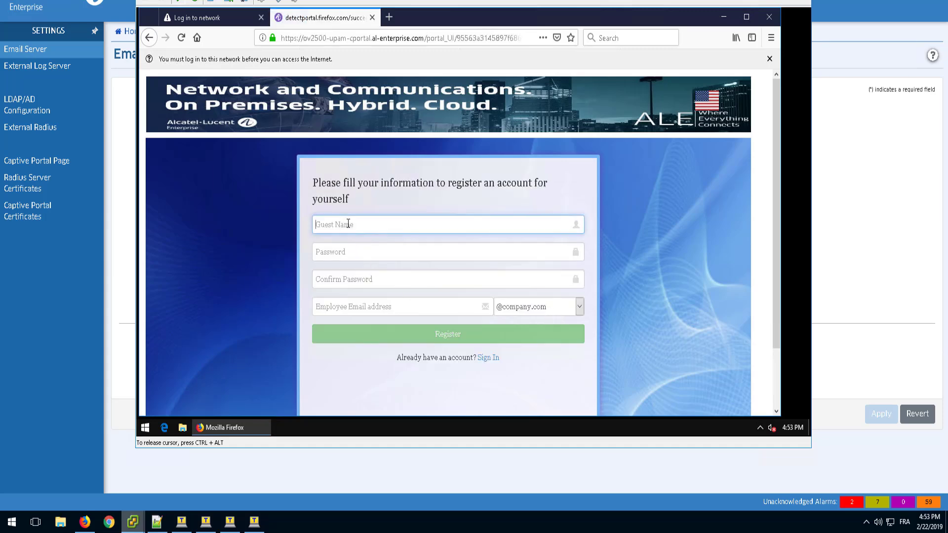
pyautogui.write('Guest1bis')
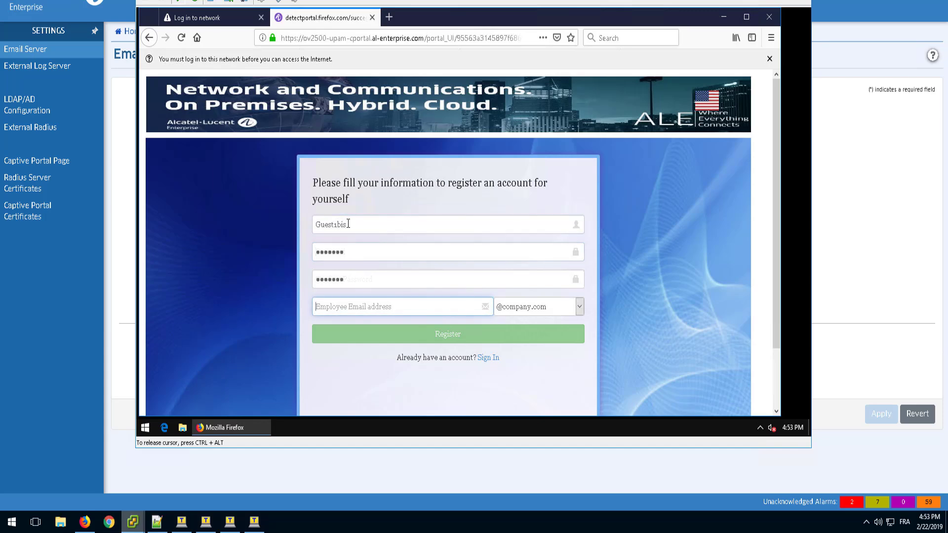
pyautogui.write('ponsoro')
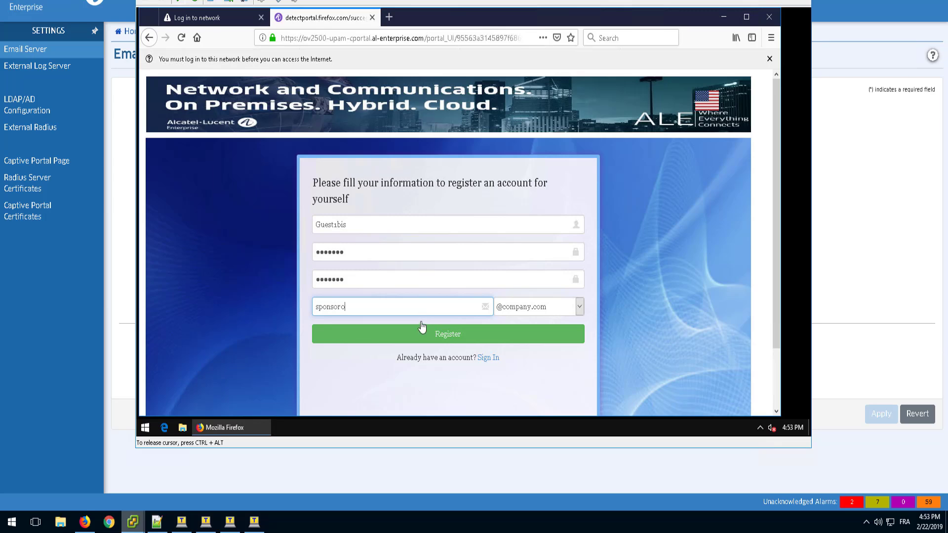
pyautogui.click(424, 338)
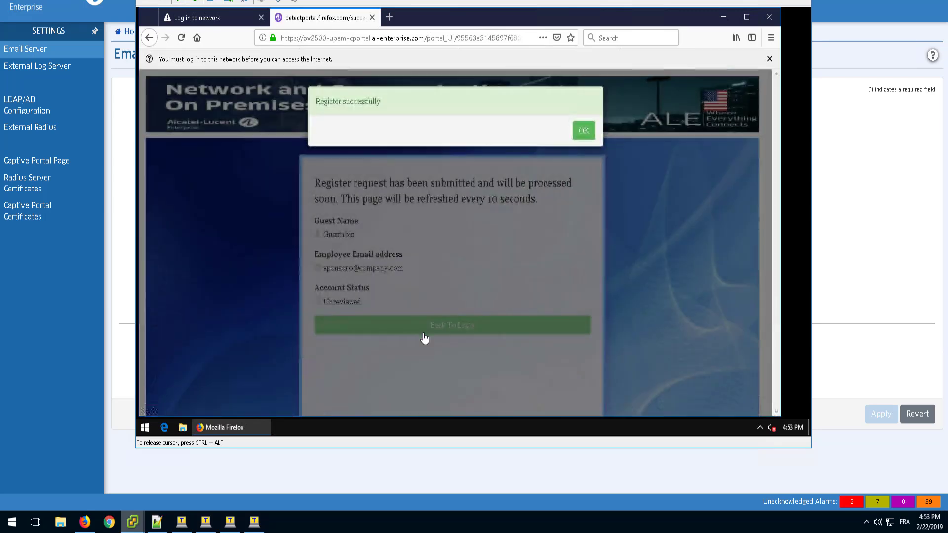
pyautogui.click(583, 132)
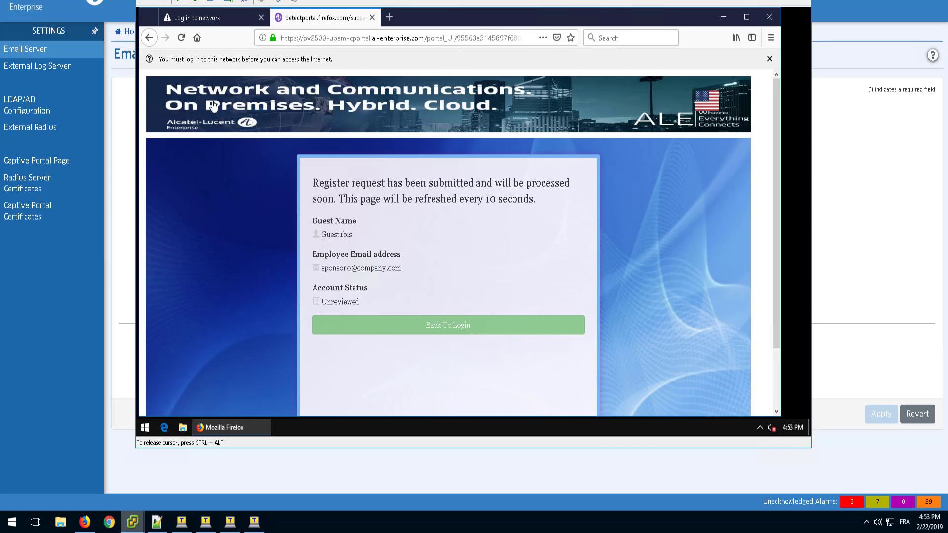
# Switch to the sponsor's SquirrelMail inbox, open the newest Sponsor Request Notification, check the guest name, and approve the Guest1bis registration request.
pyautogui.hotkey('alt', 'Tab')
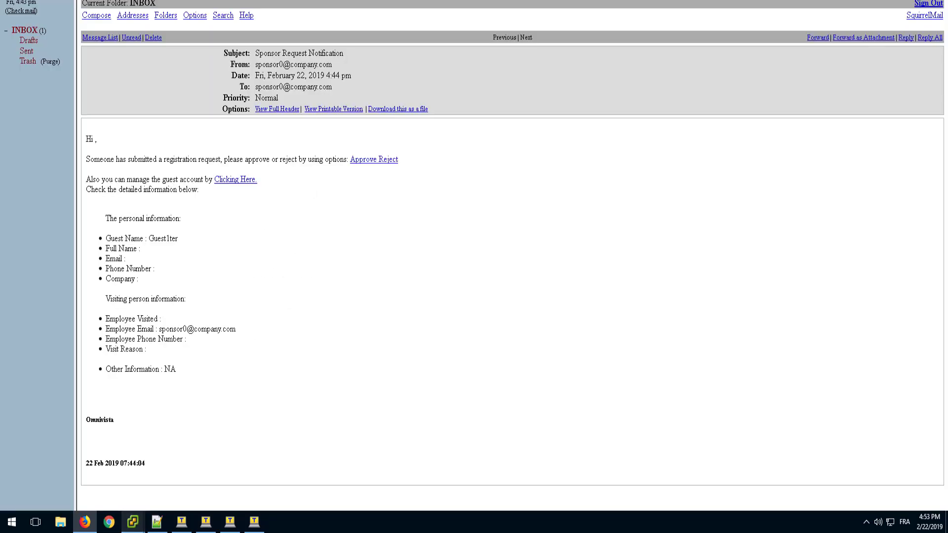
pyautogui.click(21, 32)
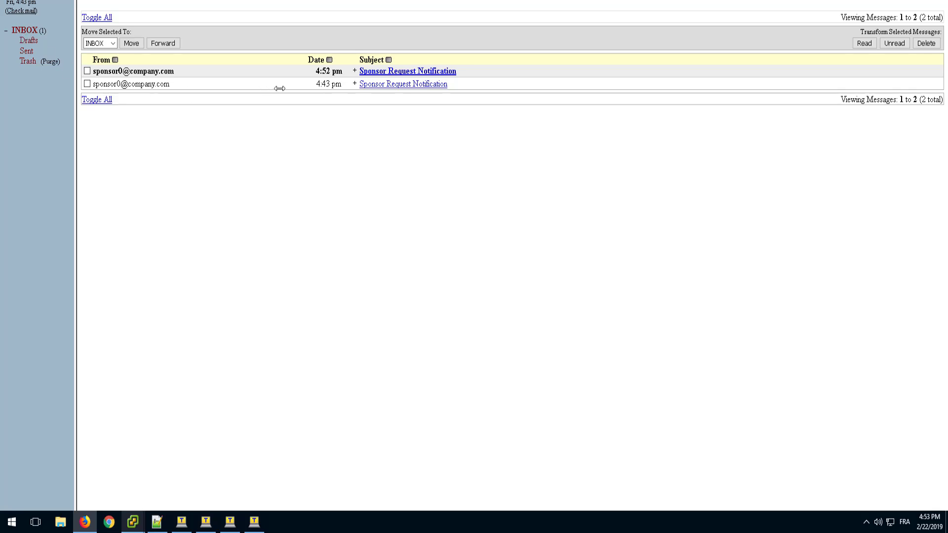
pyautogui.click(446, 74)
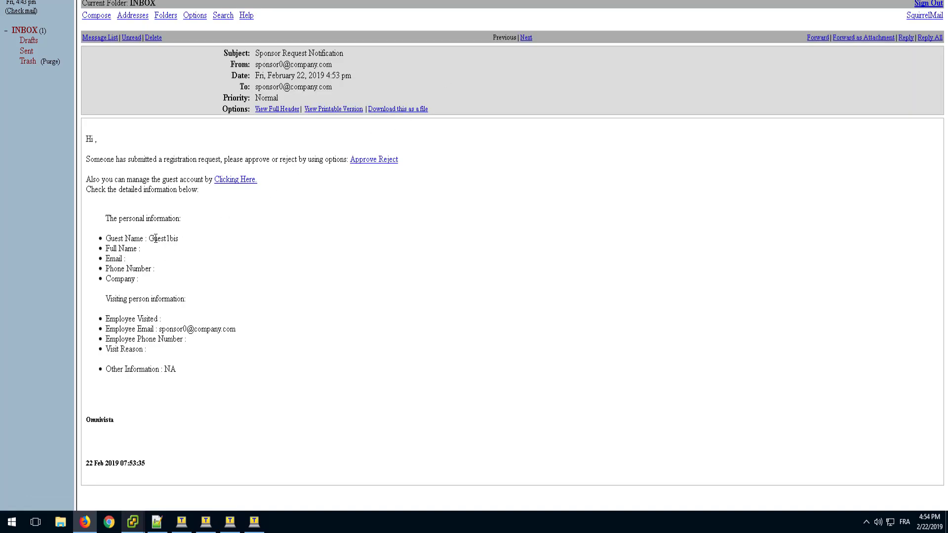
pyautogui.moveTo(149, 239); pyautogui.dragTo(181, 241)
pyautogui.click(181, 241)
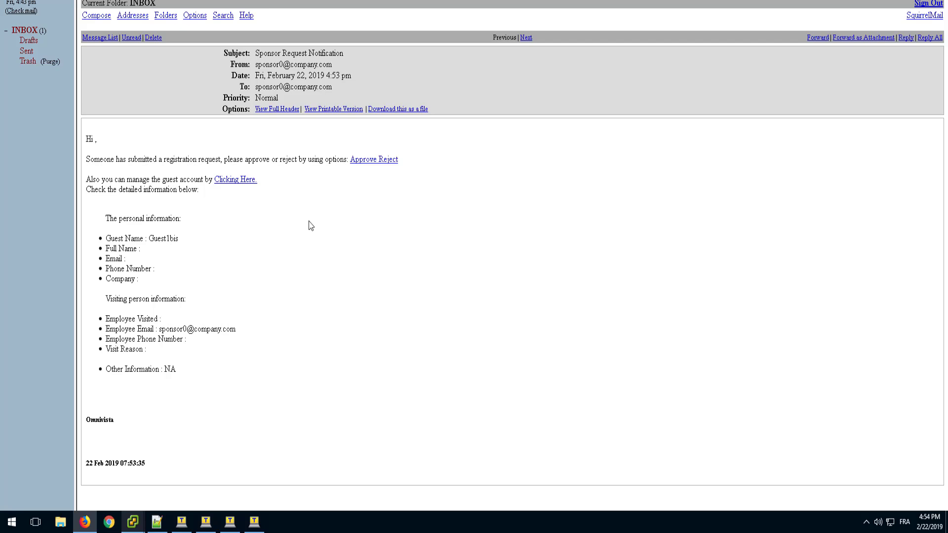
pyautogui.click(360, 165)
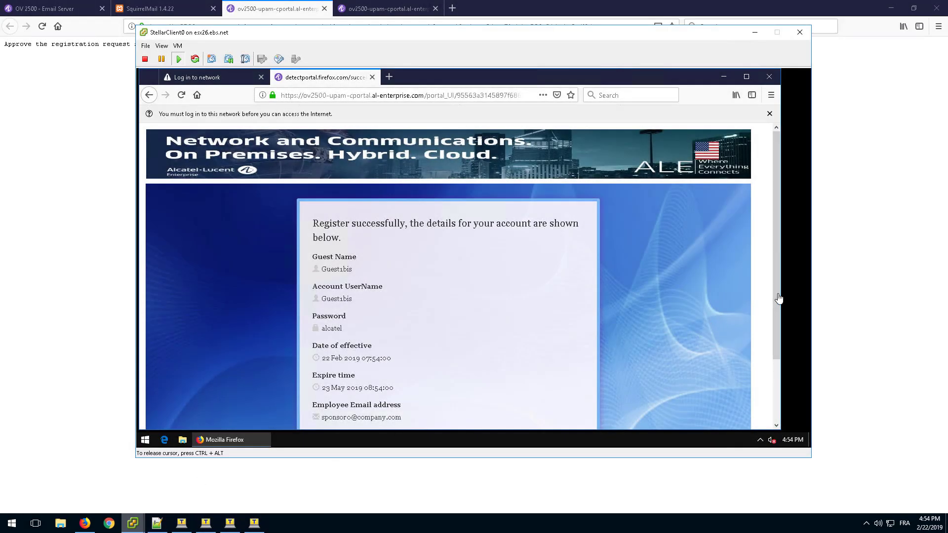
# On the client virtual machine, return to the portal login and log in as Guest1bis with the account password, accepting the Terms of Use.
pyautogui.scroll(-3, 775, 345)
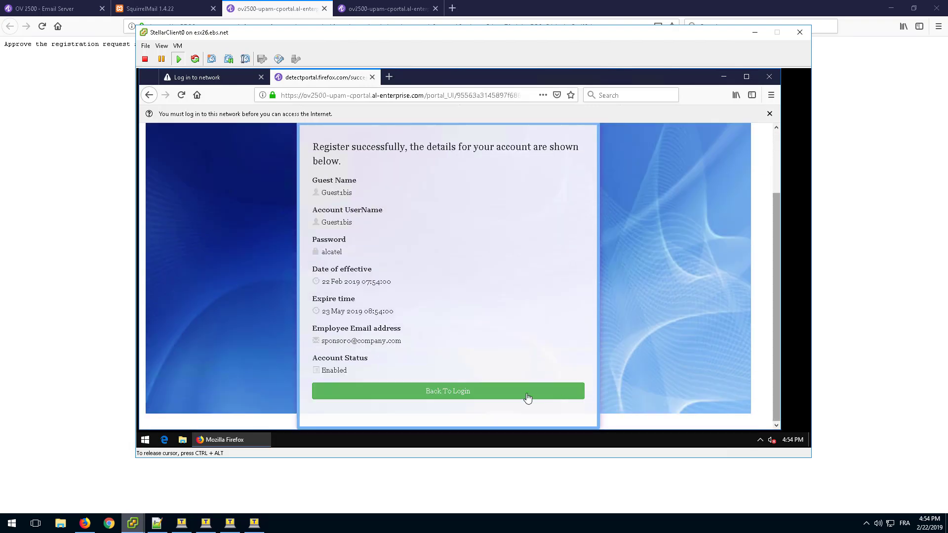
pyautogui.click(428, 390)
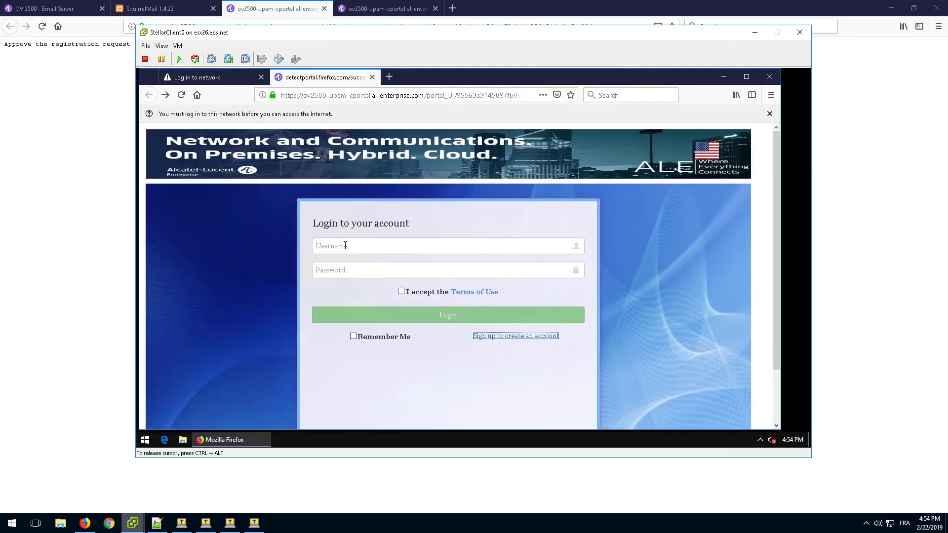
pyautogui.click(345, 246)
pyautogui.write('G')
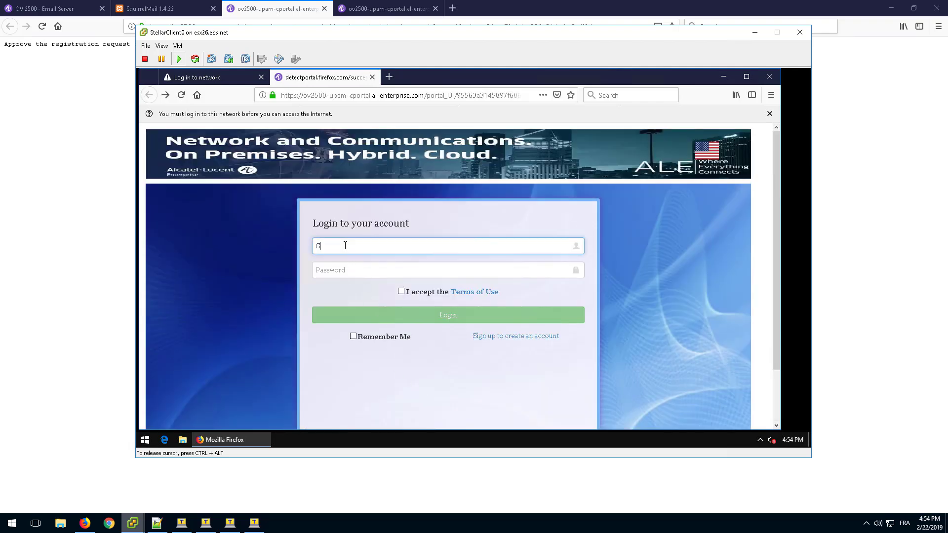
pyautogui.write('uest1bi')
pyautogui.press('Tab')
pyautogui.write('****')
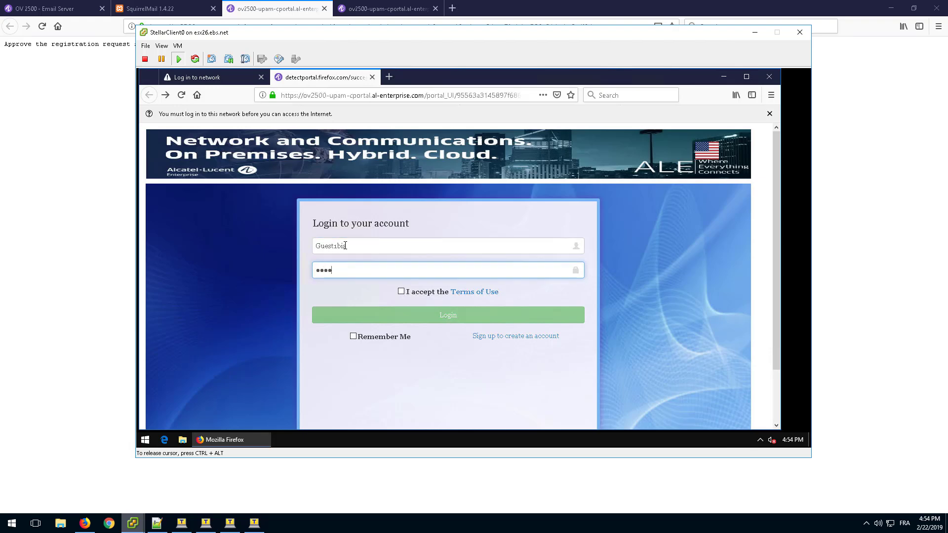
pyautogui.write('***')
pyautogui.click(401, 292)
pyautogui.click(420, 319)
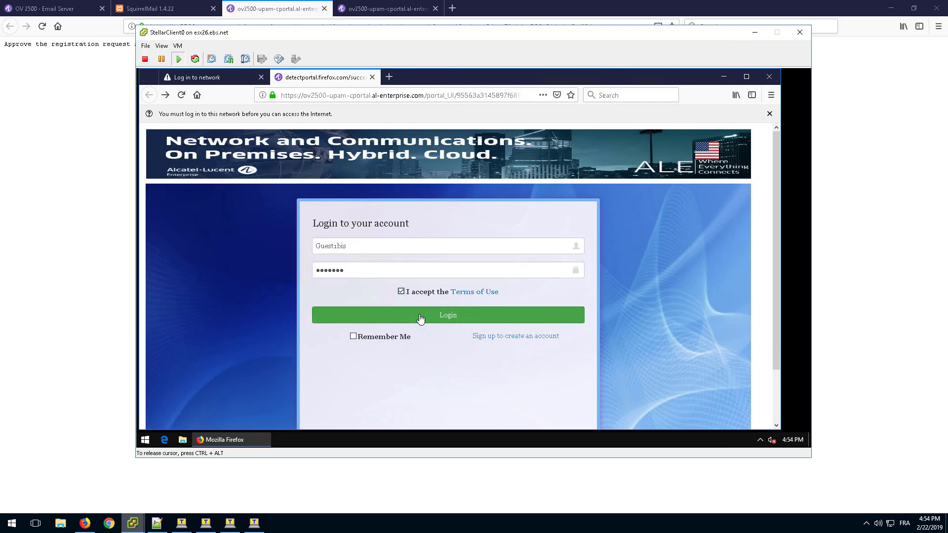
pyautogui.click(421, 319)
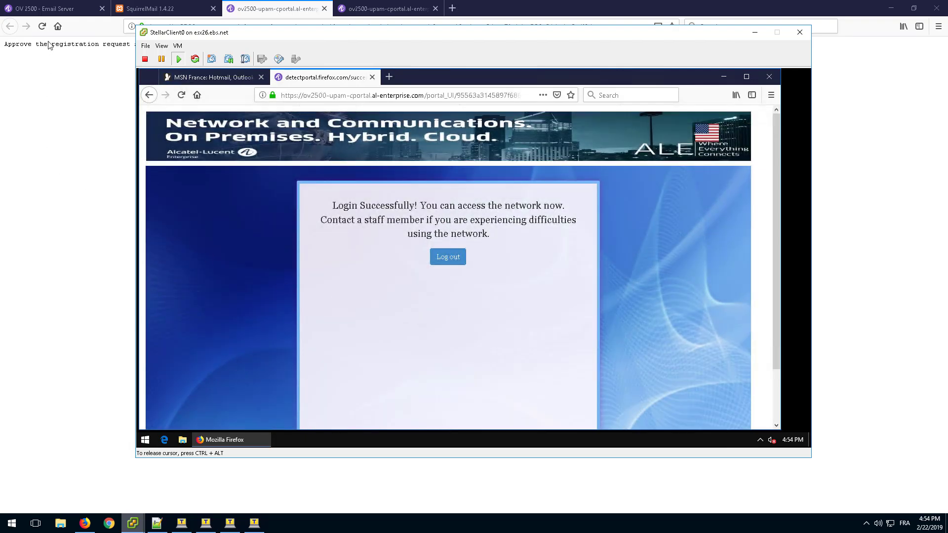
# In OmniVista 2500, open the UPAM guest self-registration requests and view the details of the most recent Guest1bis request.
pyautogui.click(42, 10)
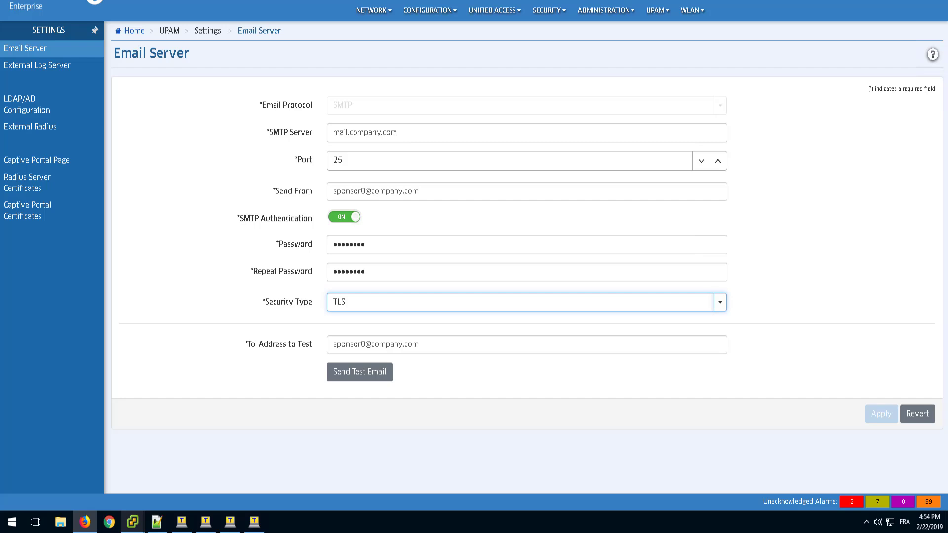
pyautogui.click(655, 10)
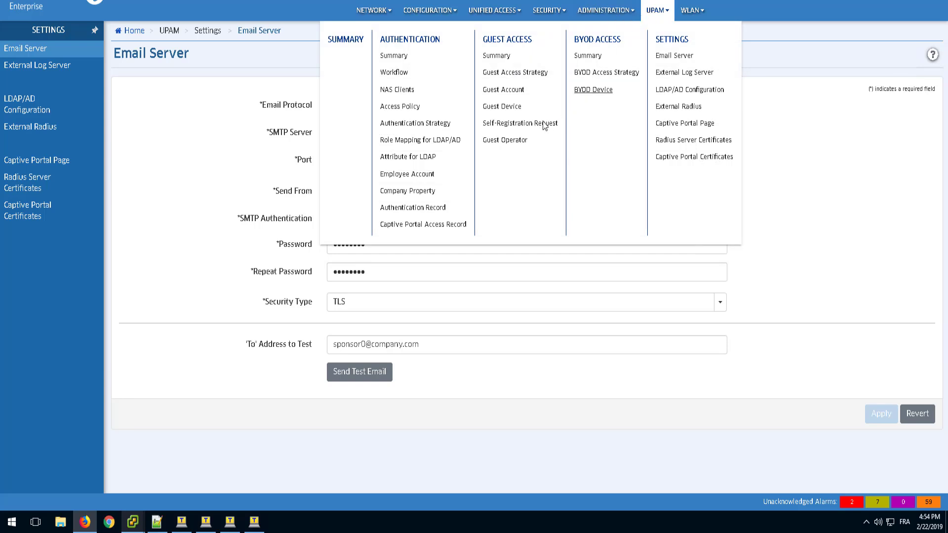
pyautogui.click(504, 130)
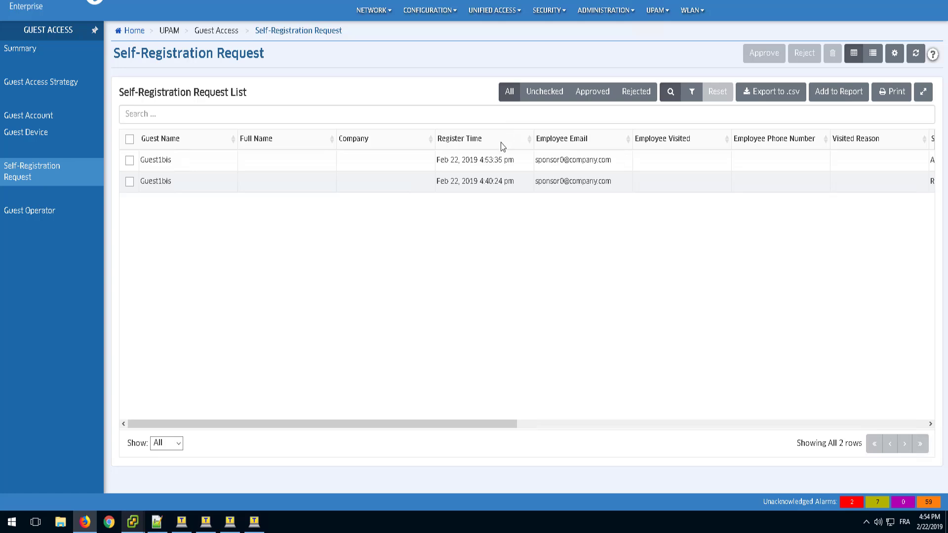
pyautogui.click(129, 160)
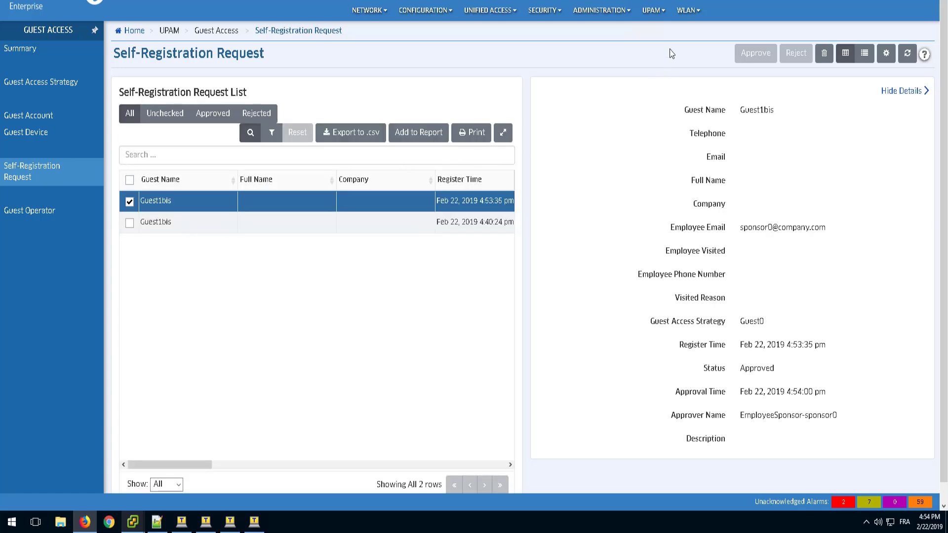
# Open the UPAM authentication records and check the authentication result in the details of the latest Guest1bis record.
pyautogui.click(651, 12)
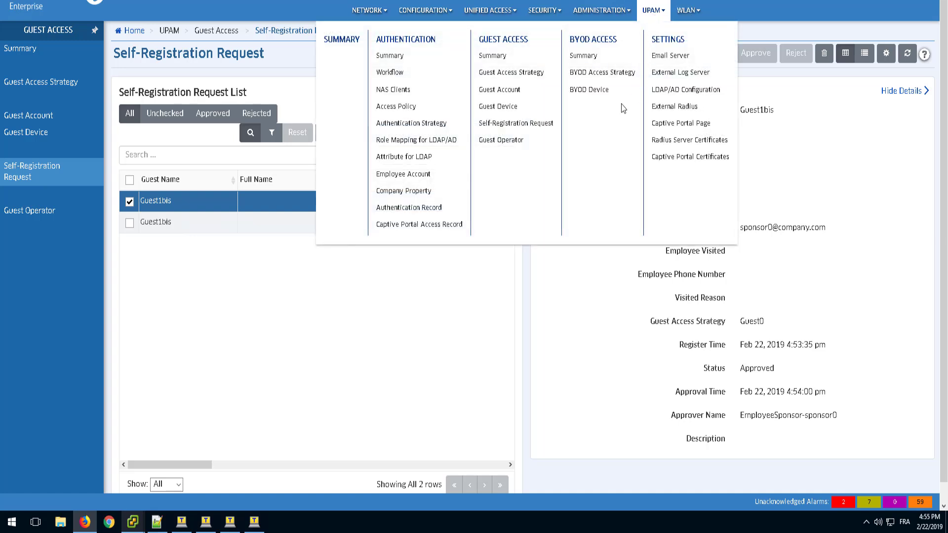
pyautogui.click(424, 208)
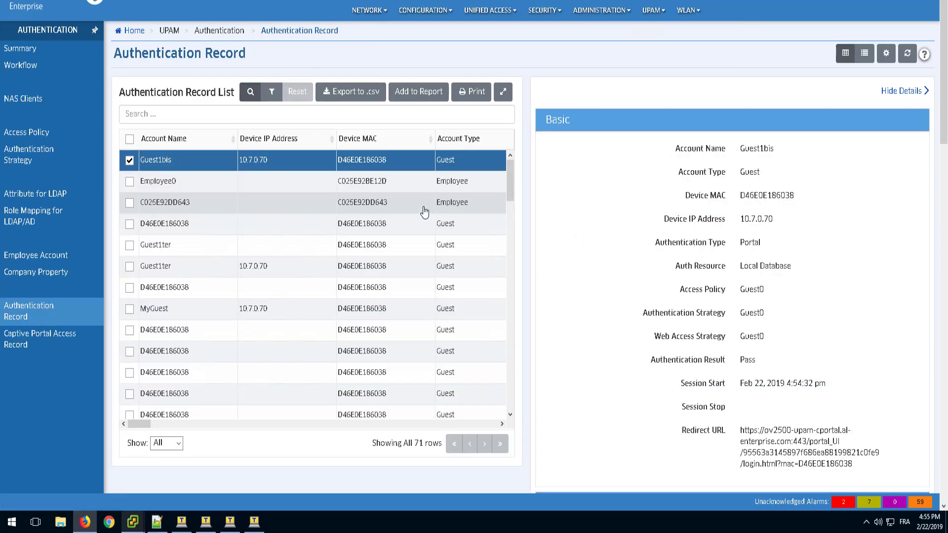
pyautogui.click(130, 161)
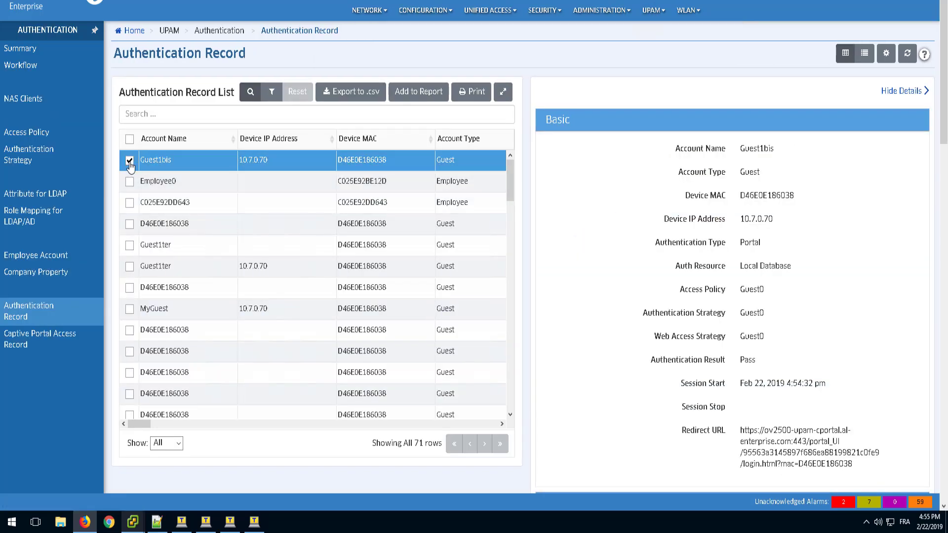
pyautogui.click(130, 161)
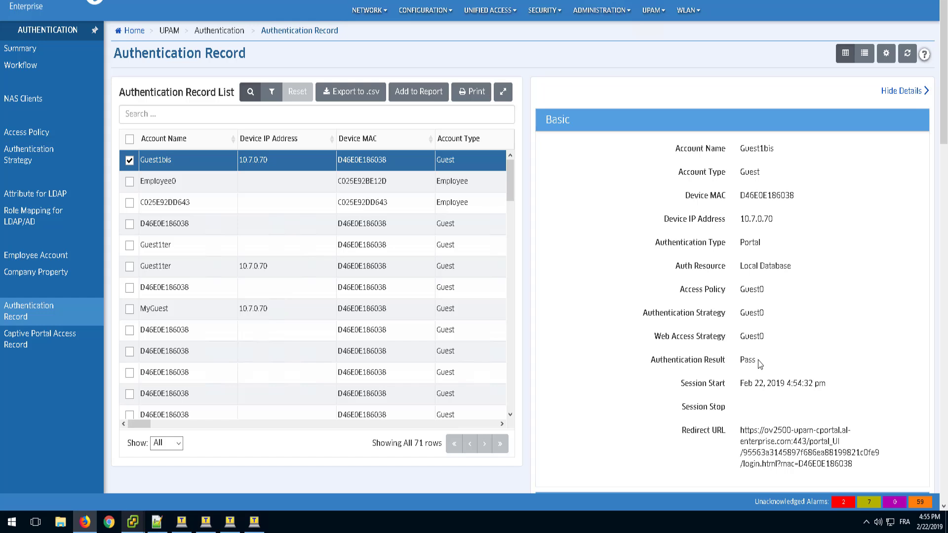
pyautogui.moveTo(759, 361); pyautogui.dragTo(737, 363)
# Open the captive portal access records and check the Auth Result in the details of the latest Guest1bis entry.
pyautogui.click(654, 15)
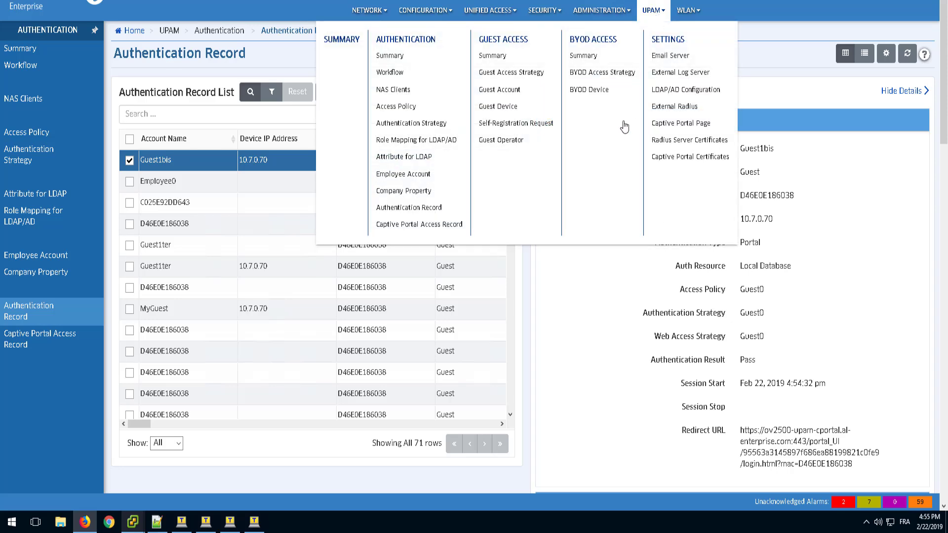
pyautogui.click(427, 226)
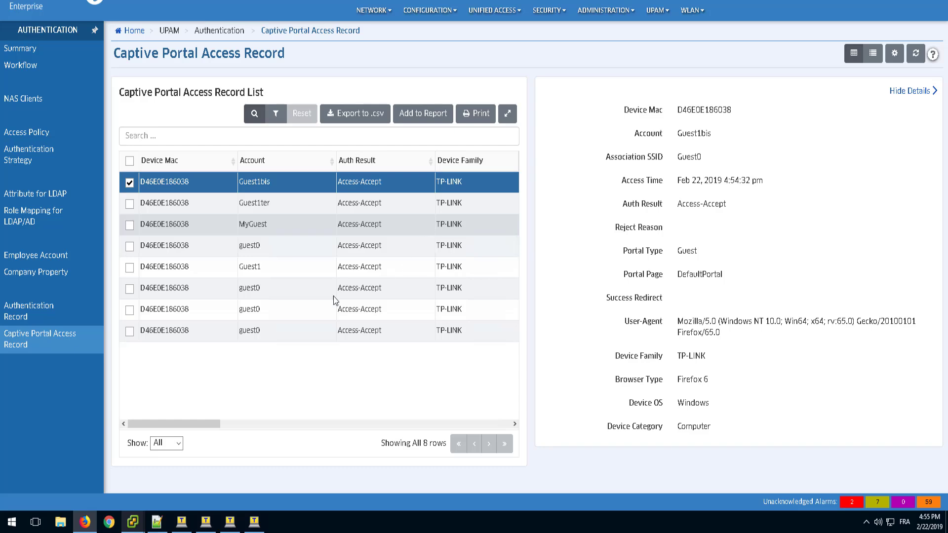
pyautogui.click(131, 185)
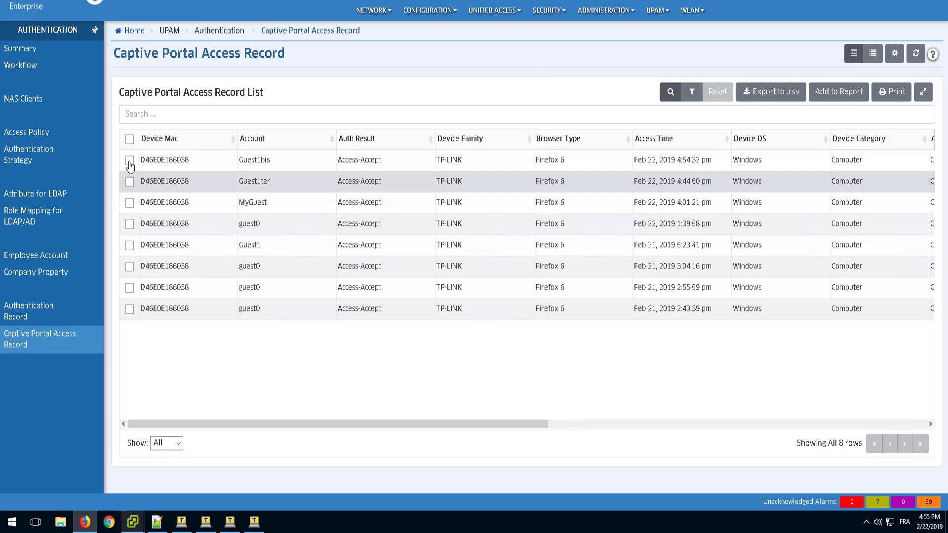
pyautogui.click(129, 161)
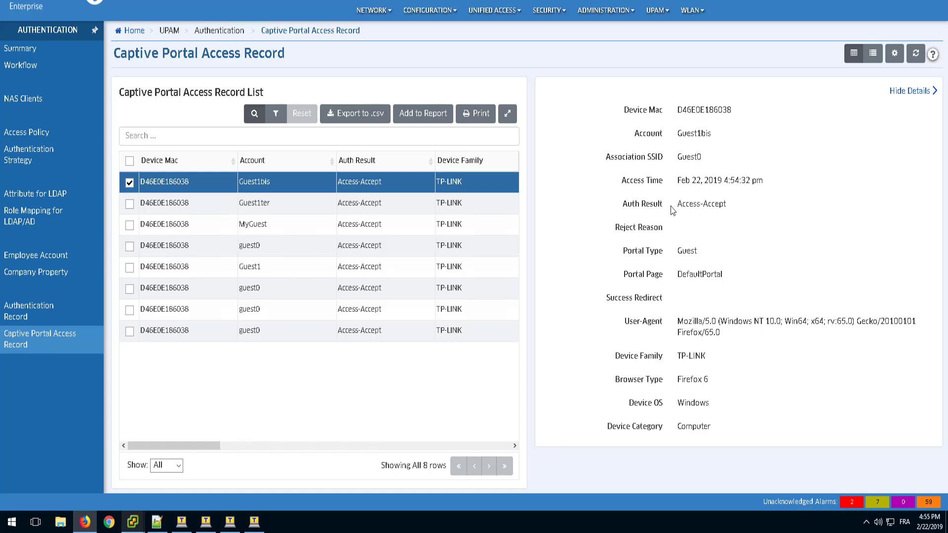
pyautogui.moveTo(675, 206); pyautogui.dragTo(733, 204)
pyautogui.click(733, 203)
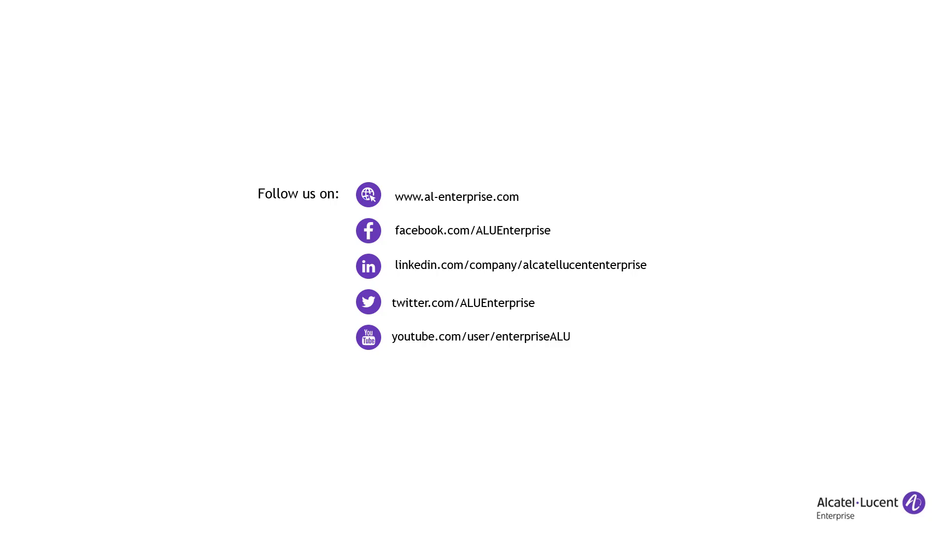